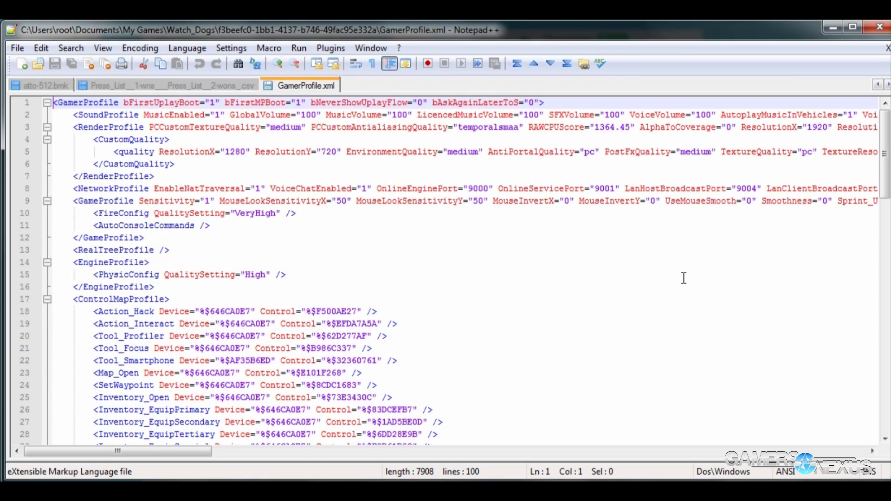
Search for EnvironmentQuality and change its value from medium to low
{"action": "key", "text": "ctrl+f"}
{"action": "key", "text": "BackSpace"}
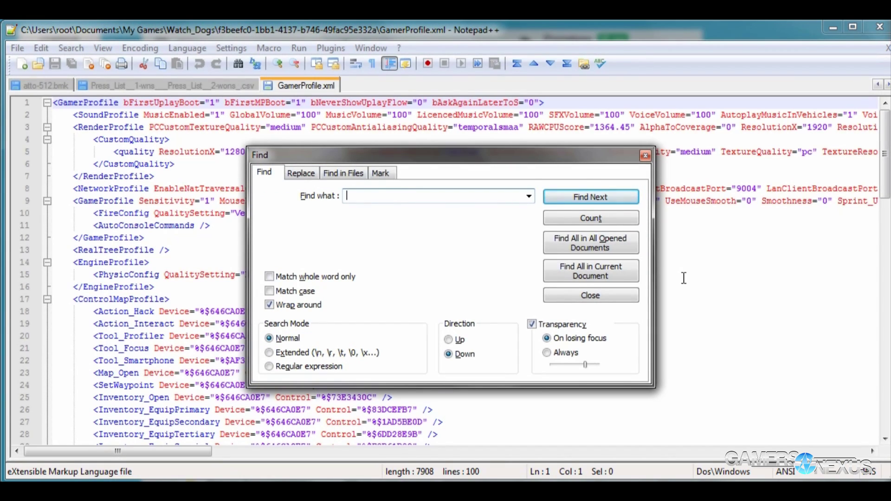
{"action": "type", "text": "environmentquality"}
{"action": "key", "text": "Return"}
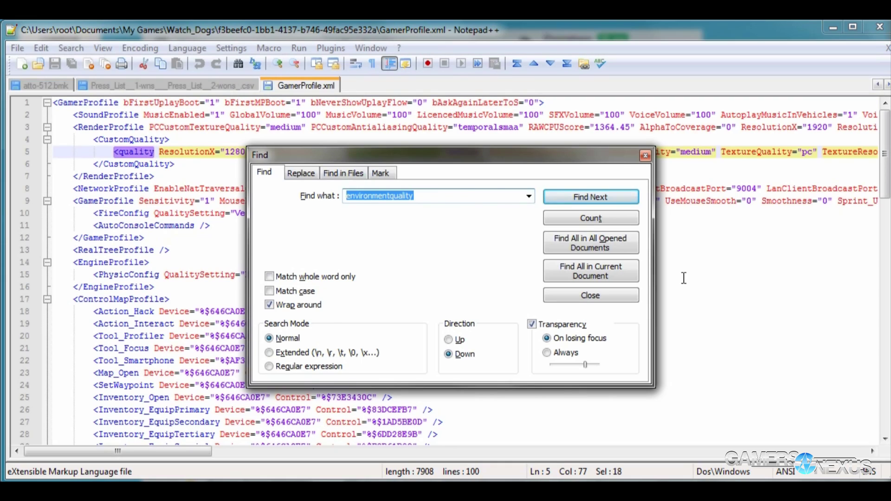
{"action": "key", "text": "Escape"}
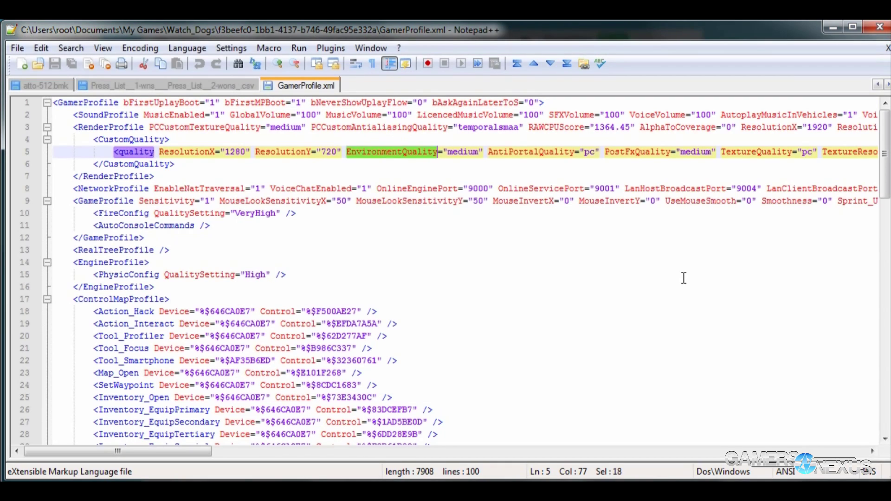
{"action": "key", "text": "Right"}
{"action": "key", "text": "Right"}
{"action": "key", "text": "Right"}
{"action": "key", "text": "ctrl+shift+Right"}
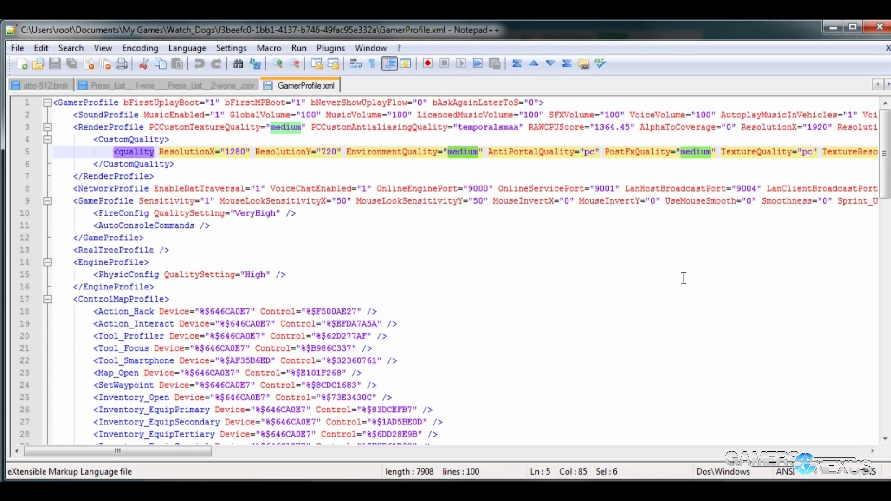
{"action": "type", "text": "low"}
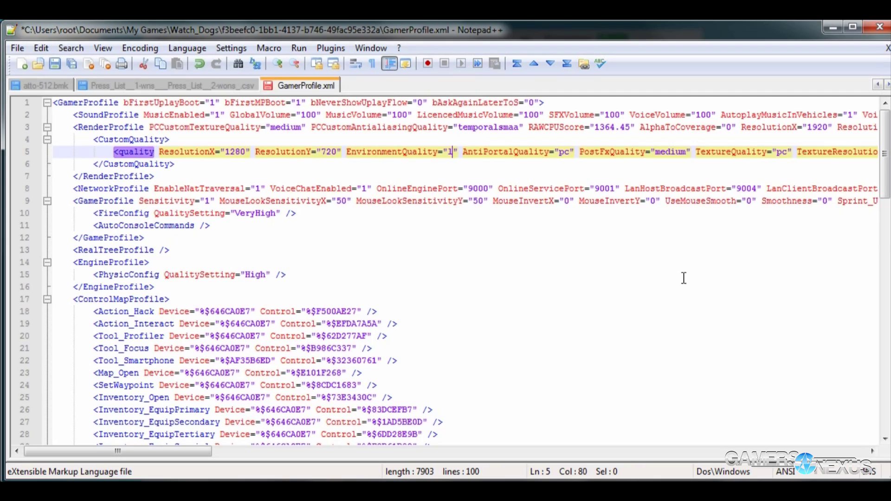
Move along the quality values past AntiPortalQuality to the PostFxQuality value
{"action": "key", "text": "Right"}
{"action": "key", "text": "Right"}
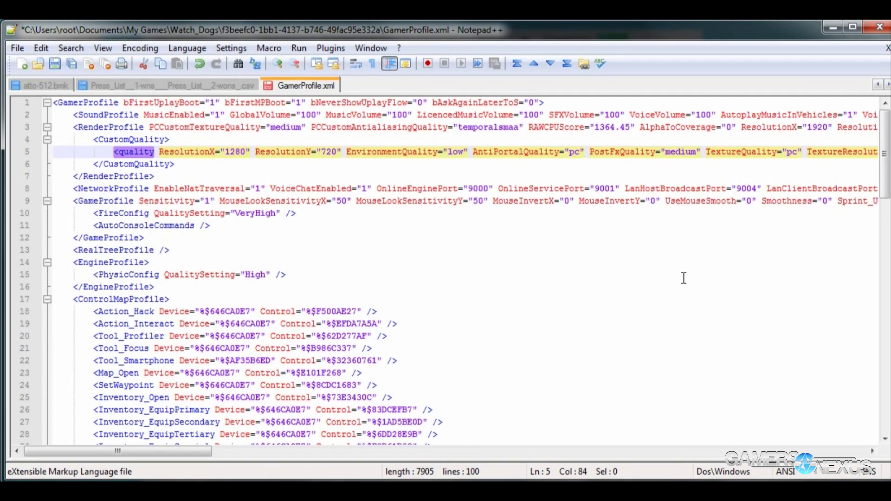
{"action": "key", "text": "ctrl+Right"}
{"action": "key", "text": "ctrl+Right"}
{"action": "key", "text": "ctrl+Right"}
{"action": "key", "text": "ctrl+Right"}
{"action": "key", "text": "ctrl+Right"}
{"action": "key", "text": "ctrl+Right"}
{"action": "key", "text": "ctrl+Right"}
{"action": "key", "text": "ctrl+Left"}
{"action": "key", "text": "ctrl+Right"}
{"action": "key", "text": "ctrl+Right"}
{"action": "key", "text": "ctrl+Right"}
{"action": "key", "text": "ctrl+Right"}
Search for geometryquality and replace its medium value with high
{"action": "key", "text": "ctrl+f"}
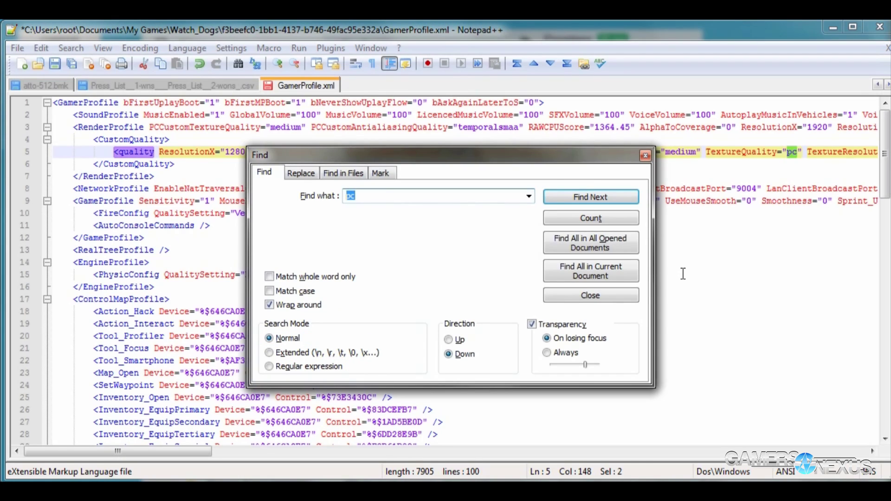
{"action": "type", "text": "geometryquality"}
{"action": "key", "text": "Return"}
{"action": "key", "text": "Escape"}
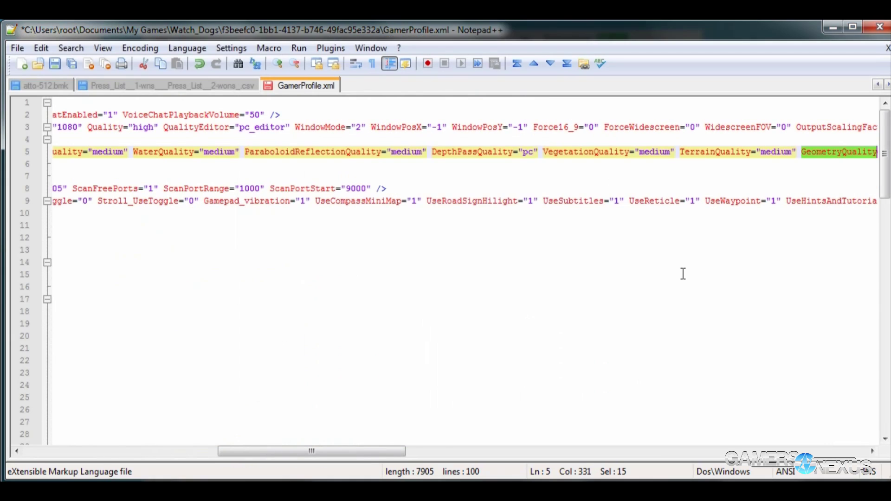
{"action": "left_click_drag", "start_coordinate": [379, 451], "coordinate": [491, 452]}
{"action": "left_click", "coordinate": [412, 154]}
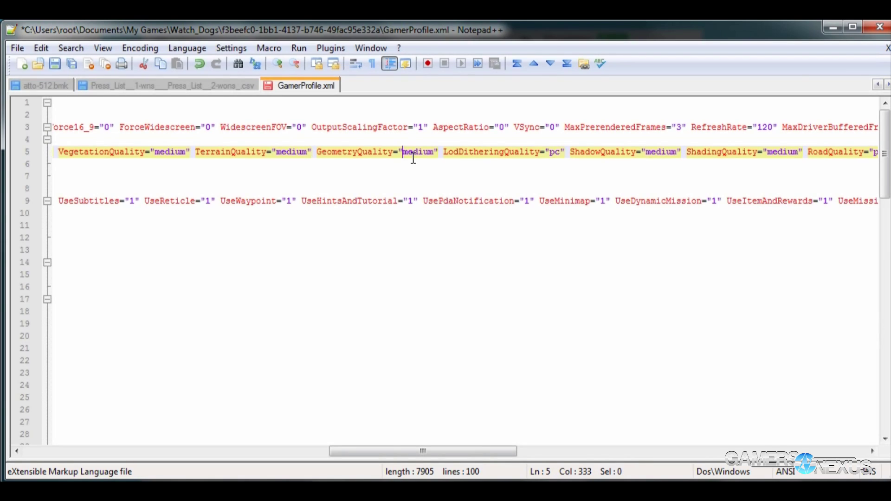
{"action": "double_click", "coordinate": [412, 153]}
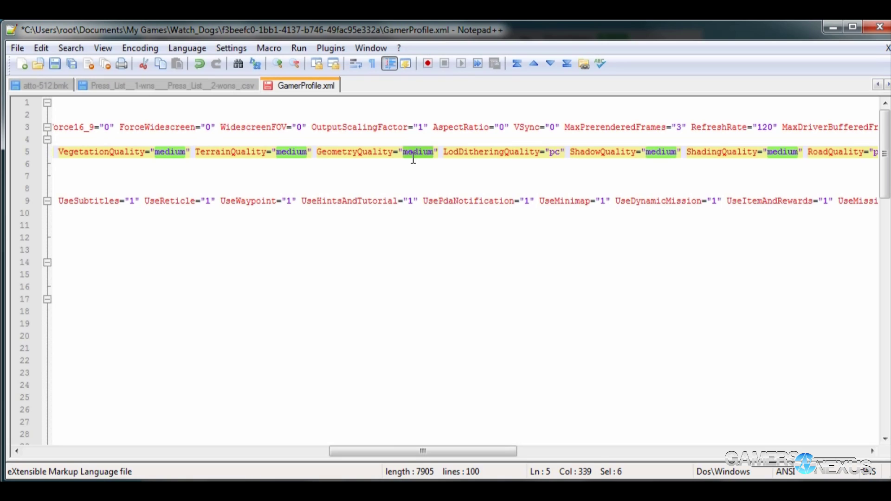
{"action": "type", "text": "very"}
{"action": "key", "text": "BackSpace"}
{"action": "key", "text": "BackSpace"}
{"action": "key", "text": "BackSpace"}
{"action": "key", "text": "BackSpace"}
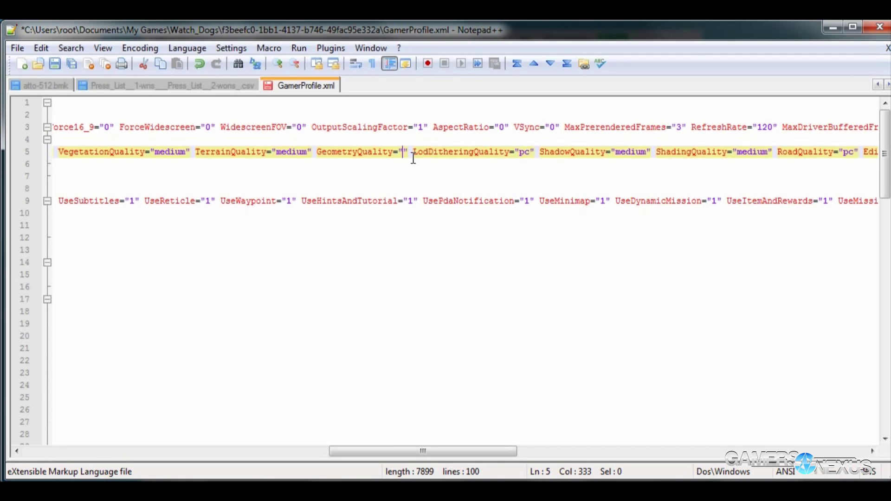
{"action": "type", "text": "high"}
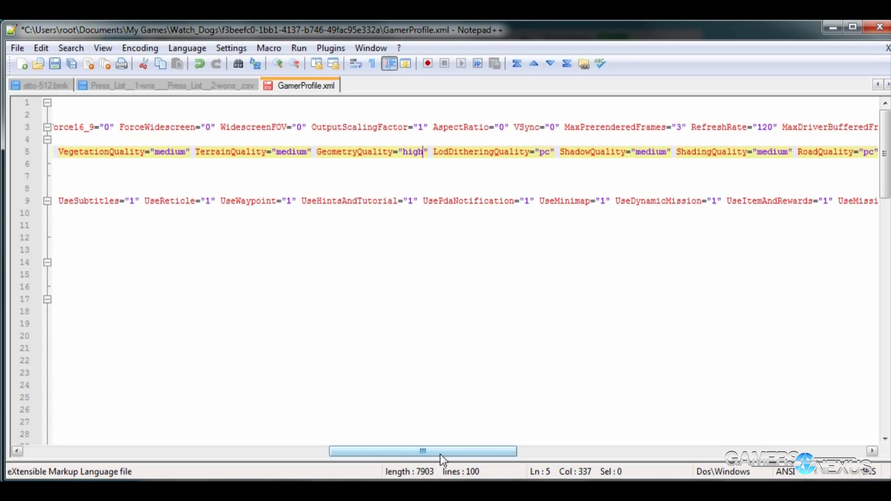
{"action": "left_click_drag", "start_coordinate": [440, 455], "coordinate": [405, 454]}
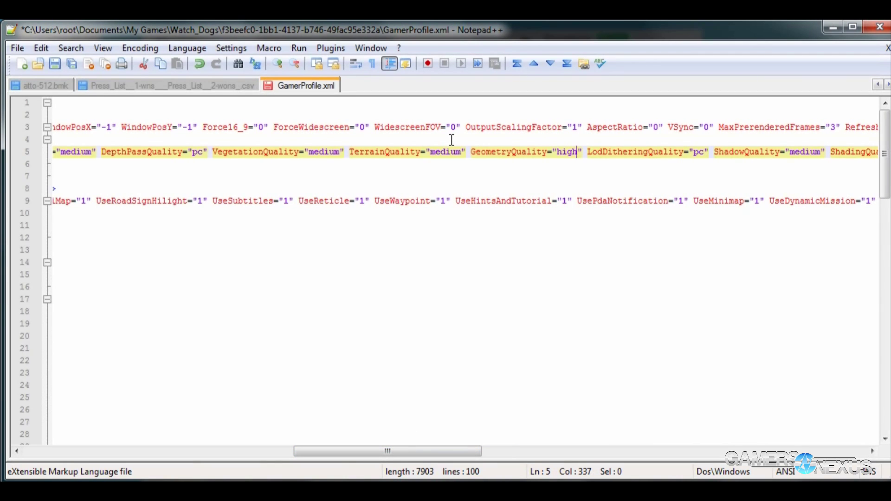
Change TerrainQuality from medium to ultra
{"action": "key", "text": "Left"}
{"action": "key", "text": "Left"}
{"action": "key", "text": "Left"}
{"action": "key", "text": "Left"}
{"action": "key", "text": "ctrl+Left"}
{"action": "key", "text": "ctrl+Left"}
{"action": "key", "text": "ctrl+Left"}
{"action": "key", "text": "ctrl+shift+Left"}
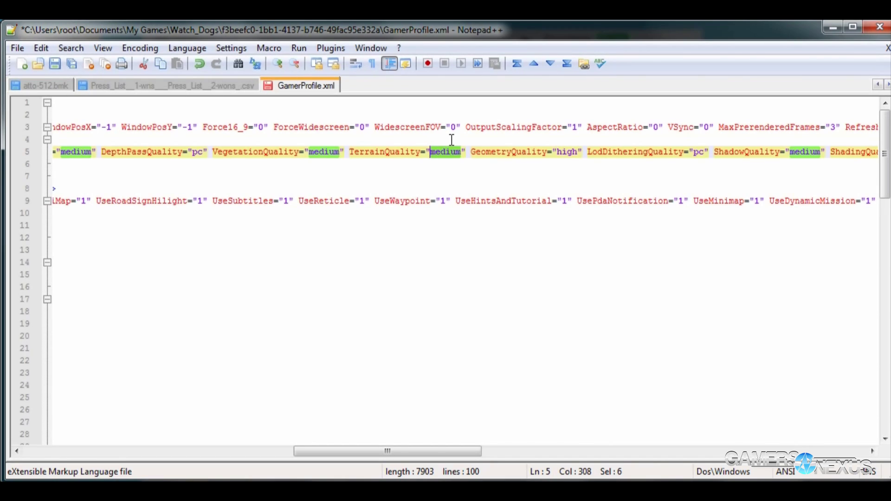
{"action": "type", "text": "very"}
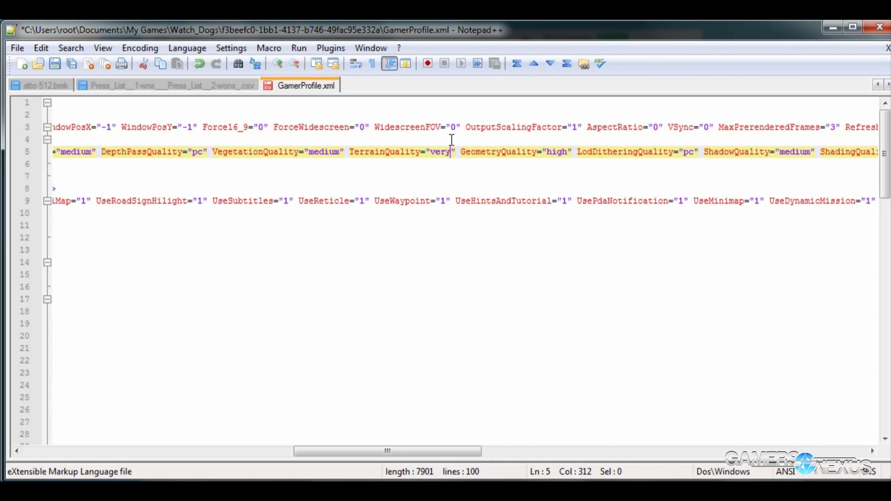
{"action": "type", "text": "high"}
{"action": "key", "text": "ctrl+BackSpace"}
{"action": "type", "text": "u"}
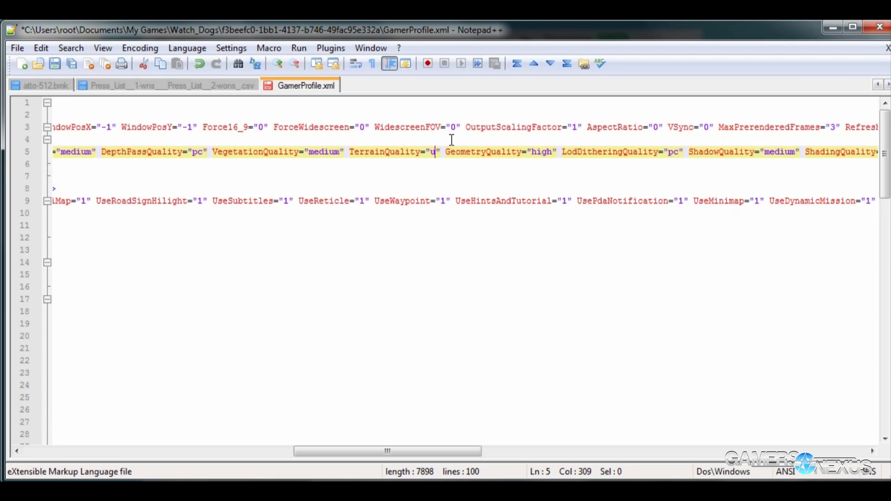
{"action": "type", "text": "ltra"}
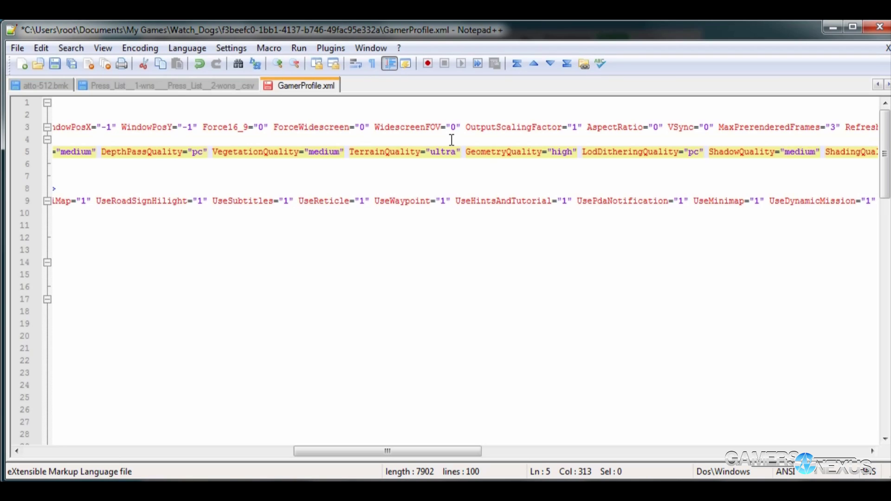
Change VegetationQuality from medium to low
{"action": "key", "text": "ctrl+Left"}
{"action": "key", "text": "ctrl+Left"}
{"action": "key", "text": "ctrl+Left"}
{"action": "key", "text": "ctrl+Left"}
{"action": "key", "text": "ctrl+shift+Left"}
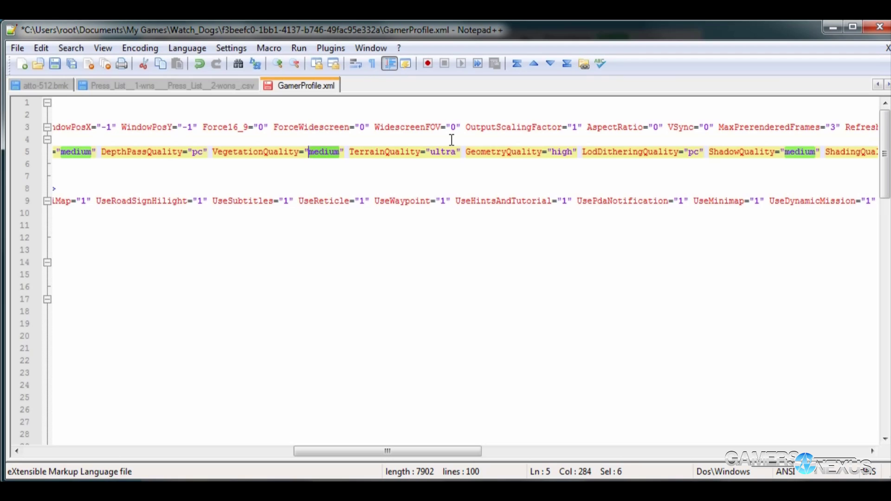
{"action": "type", "text": "low"}
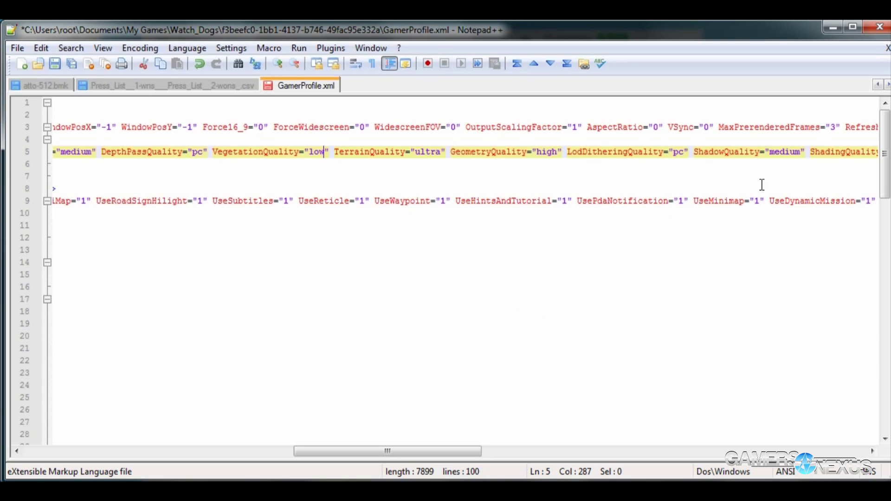
{"action": "left_click_drag", "start_coordinate": [332, 457], "coordinate": [489, 454]}
{"action": "left_click_drag", "start_coordinate": [318, 153], "coordinate": [328, 153]}
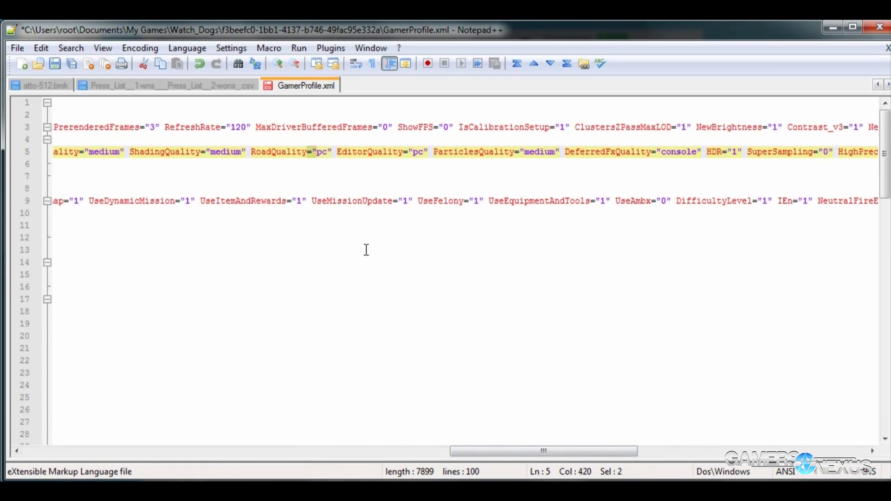
{"action": "double_click", "coordinate": [321, 154]}
{"action": "left_click_drag", "start_coordinate": [501, 456], "coordinate": [539, 457]}
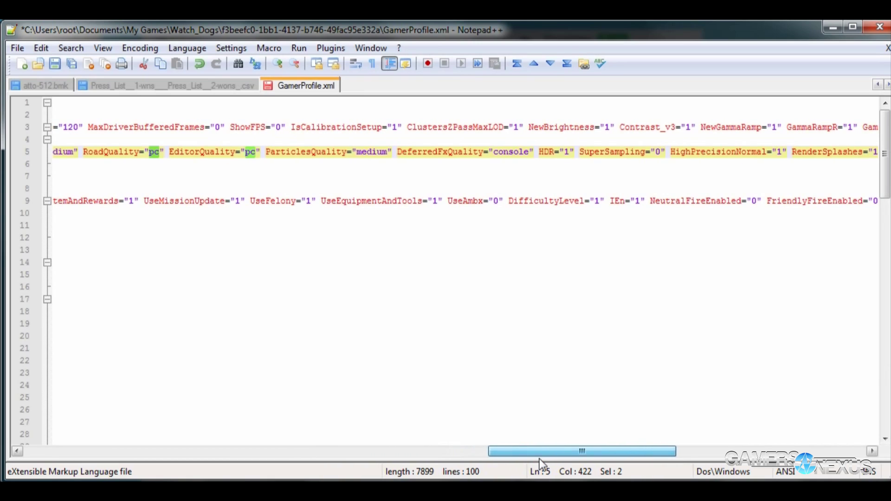
{"action": "left_click", "coordinate": [369, 160]}
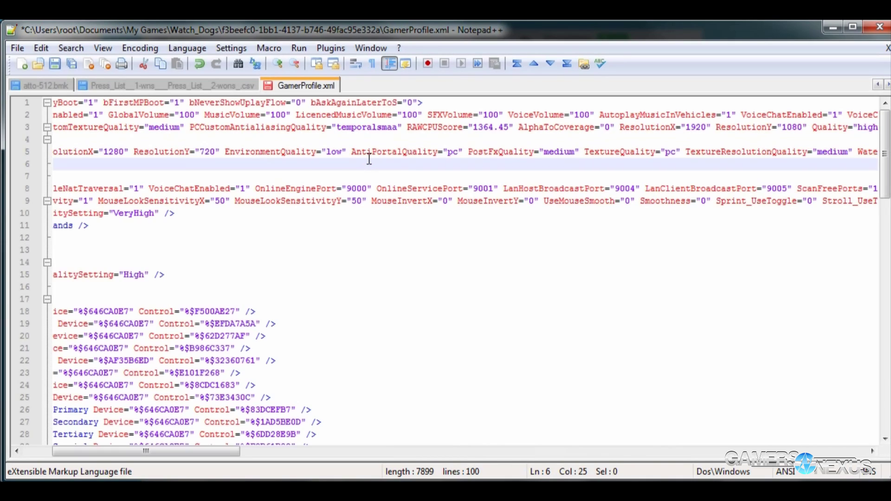
{"action": "left_click", "coordinate": [391, 155]}
Search for particlesquality to reach the ParticlesQuality settings on line 5
{"action": "key", "text": "End"}
{"action": "key", "text": "ctrl+f"}
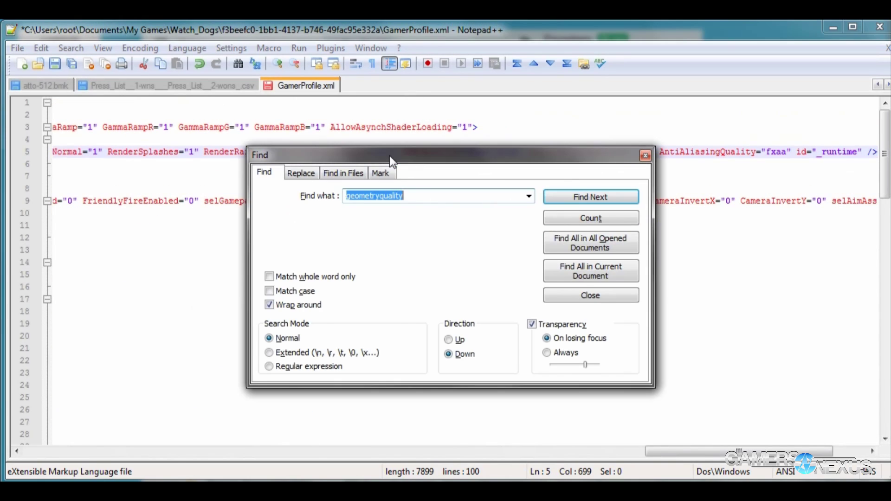
{"action": "type", "text": "particle"}
{"action": "type", "text": "squality"}
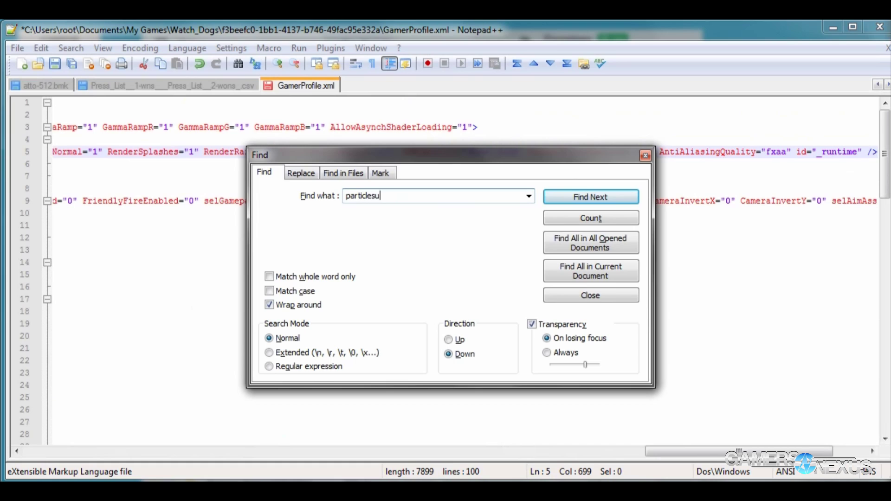
{"action": "key", "text": "Return"}
{"action": "key", "text": "Escape"}
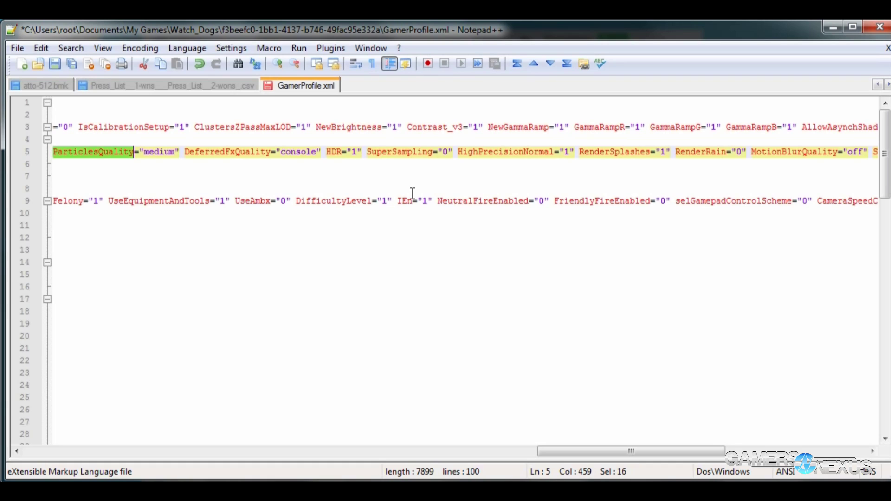
{"action": "left_click", "coordinate": [602, 452]}
{"action": "left_click_drag", "start_coordinate": [602, 452], "coordinate": [606, 456]}
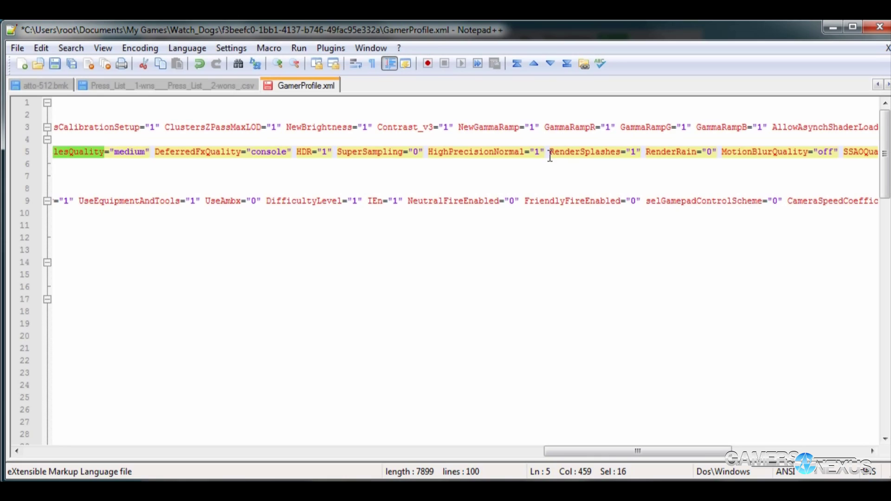
Change RenderRain's value from 0 to 1
{"action": "left_click", "coordinate": [720, 152]}
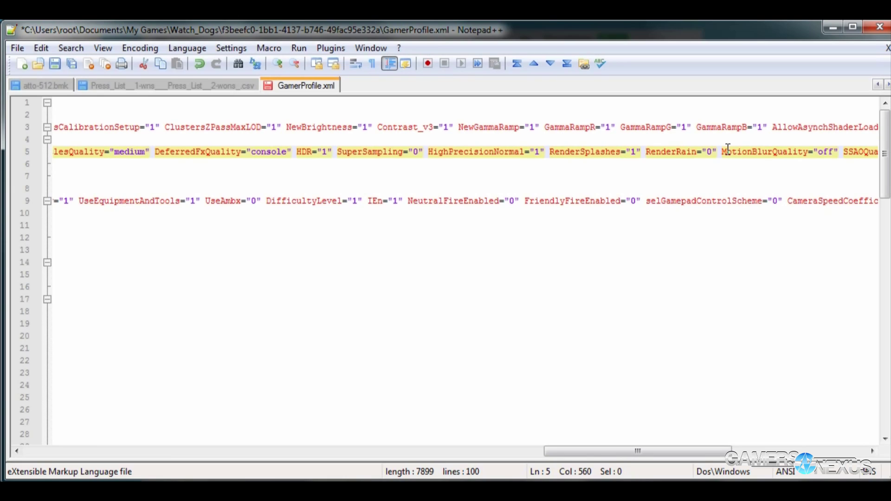
{"action": "left_click", "coordinate": [715, 151]}
{"action": "key", "text": "Left"}
{"action": "key", "text": "shift+Right"}
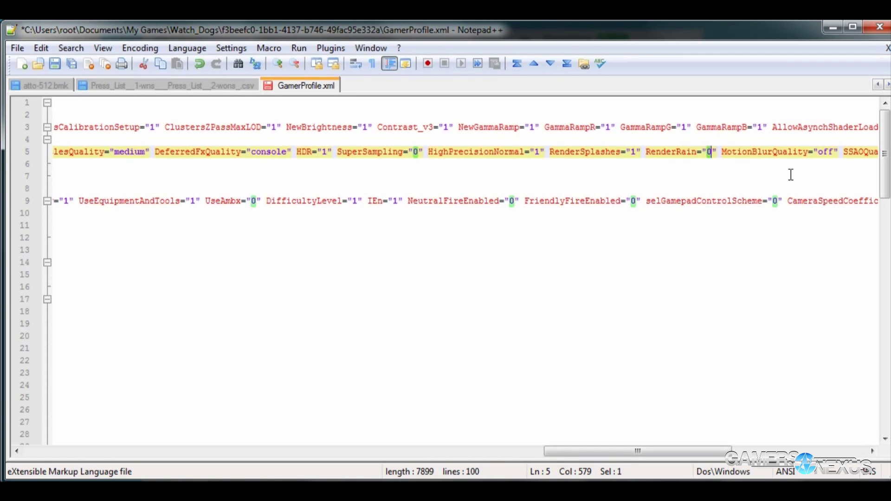
{"action": "type", "text": "1"}
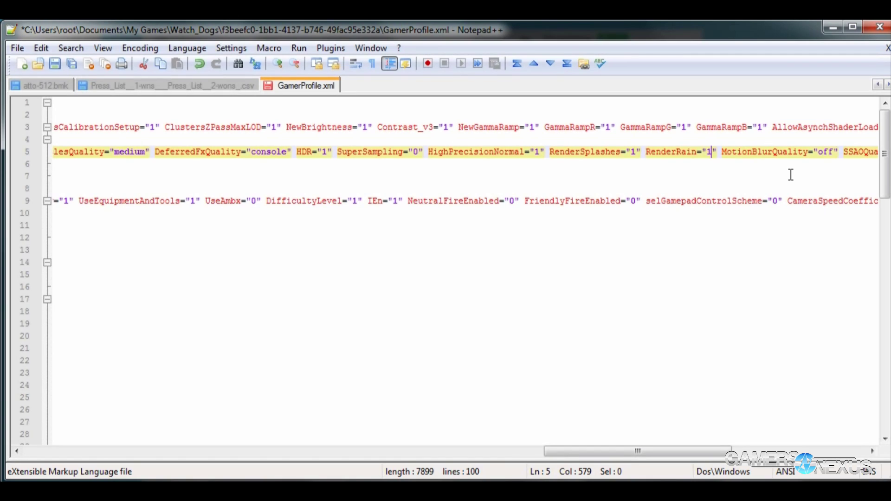
Change RenderSplashes from 1 to 0 and return to the top of the document
{"action": "key", "text": "Left"}
{"action": "key", "text": "Left"}
{"action": "key", "text": "Left"}
{"action": "key", "text": "Left"}
{"action": "key", "text": "Left"}
{"action": "key", "text": "Left"}
{"action": "key", "text": "Left"}
{"action": "key", "text": "Left"}
{"action": "key", "text": "Left"}
{"action": "key", "text": "Left"}
{"action": "key", "text": "Left"}
{"action": "key", "text": "Left"}
{"action": "key", "text": "Left"}
{"action": "key", "text": "Left"}
{"action": "key", "text": "Left"}
{"action": "key", "text": "shift+Left"}
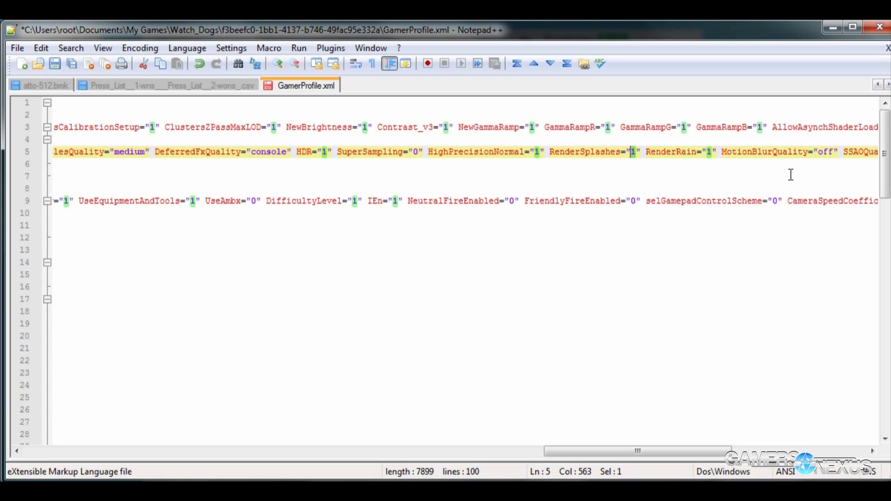
{"action": "type", "text": "0"}
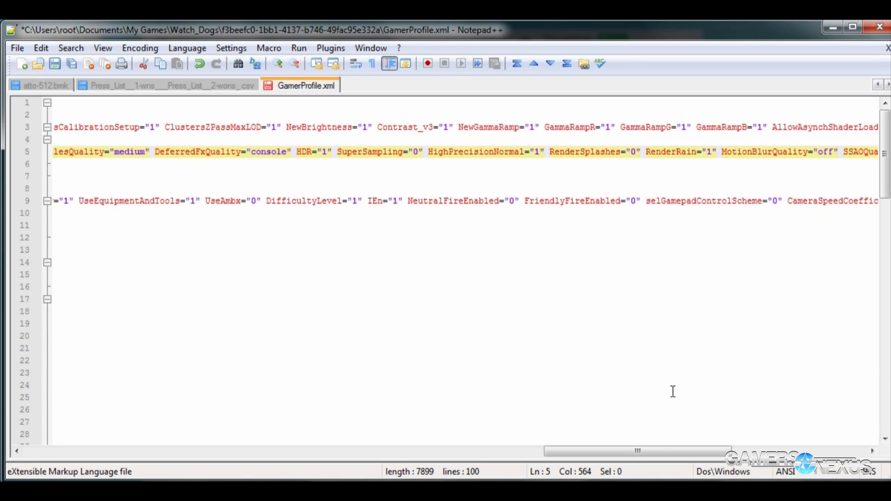
{"action": "left_click_drag", "start_coordinate": [641, 448], "coordinate": [753, 450]}
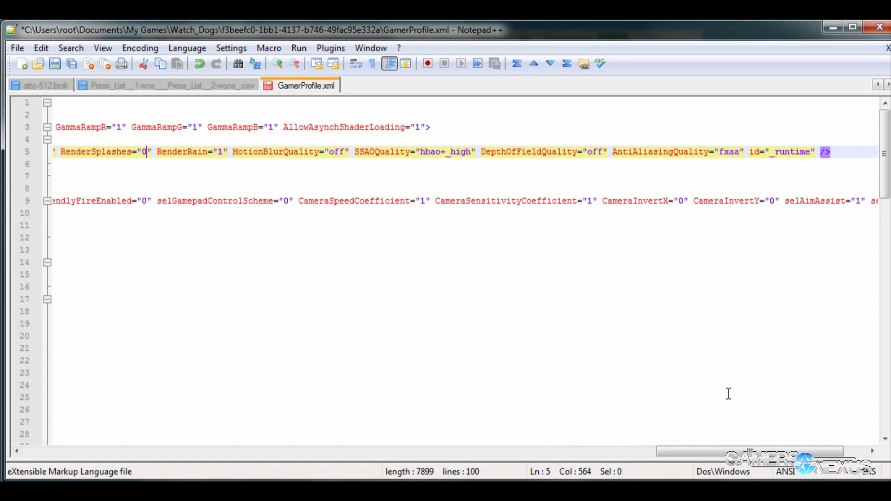
{"action": "key", "text": "Home"}
{"action": "key", "text": "ctrl+Home"}
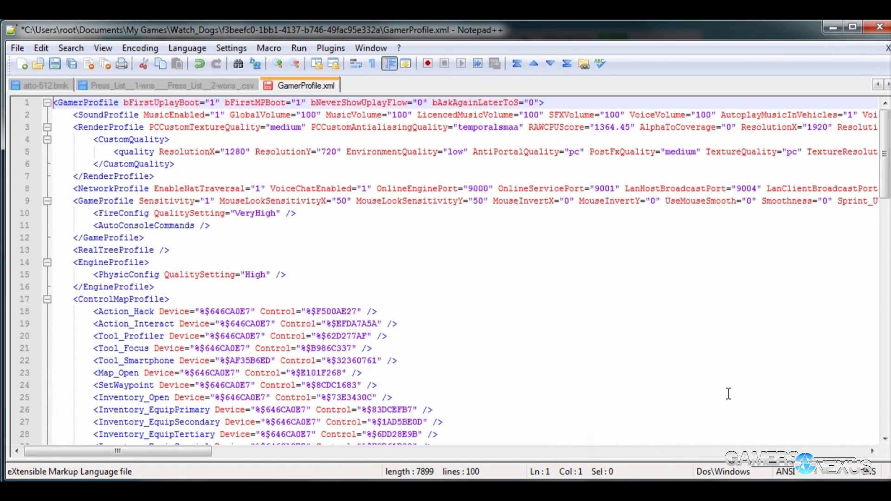
Search for physicconfig and move to its QualitySetting value, leaving it at High
{"action": "key", "text": "ctrl+f"}
{"action": "key", "text": "BackSpace"}
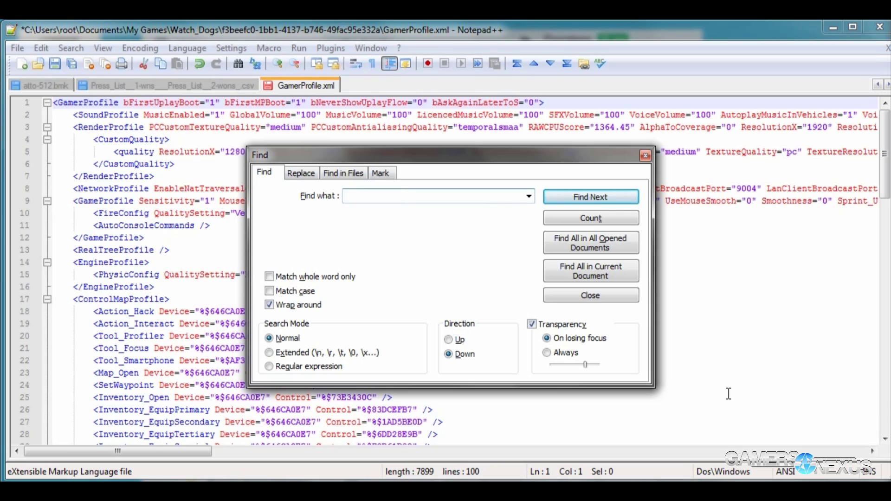
{"action": "type", "text": "t"}
{"action": "key", "text": "BackSpace"}
{"action": "type", "text": "physicconfig"}
{"action": "key", "text": "Return"}
{"action": "key", "text": "Escape"}
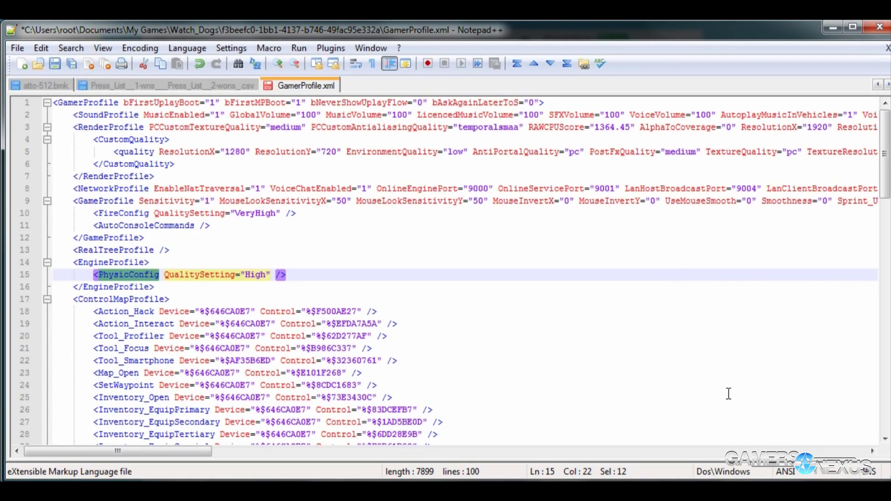
{"action": "key", "text": "Right"}
{"action": "key", "text": "Right"}
{"action": "key", "text": "Right"}
{"action": "key", "text": "Right"}
{"action": "key", "text": "Right"}
{"action": "key", "text": "Right"}
{"action": "key", "text": "Right"}
{"action": "key", "text": "Right"}
{"action": "key", "text": "Right"}
{"action": "key", "text": "Right"}
{"action": "key", "text": "Right"}
{"action": "key", "text": "Right"}
{"action": "key", "text": "Right"}
{"action": "key", "text": "Right"}
{"action": "key", "text": "Right"}
{"action": "key", "text": "Right"}
{"action": "key", "text": "Right"}
{"action": "key", "text": "Right"}
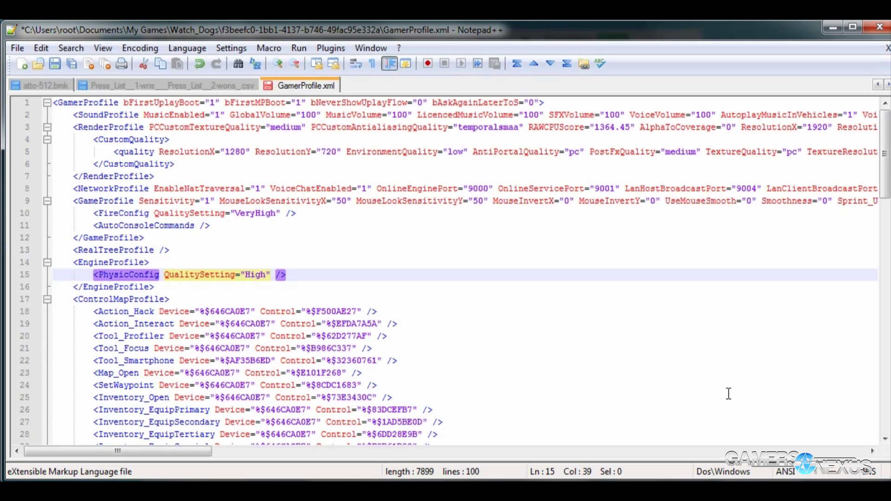
Search for maxprerenderedframes and change its value from 3 to 1
{"action": "key", "text": "ctrl+f"}
{"action": "type", "text": "maxpre"}
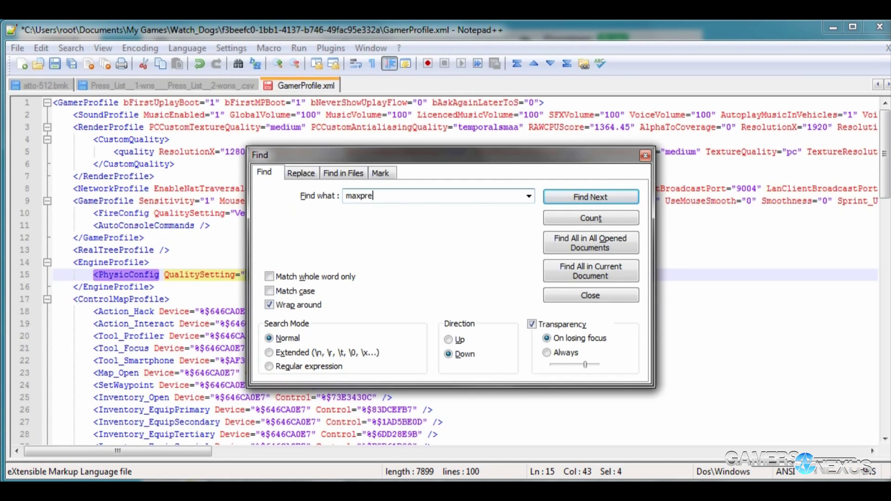
{"action": "type", "text": "renderedframes"}
{"action": "key", "text": "Return"}
{"action": "key", "text": "Escape"}
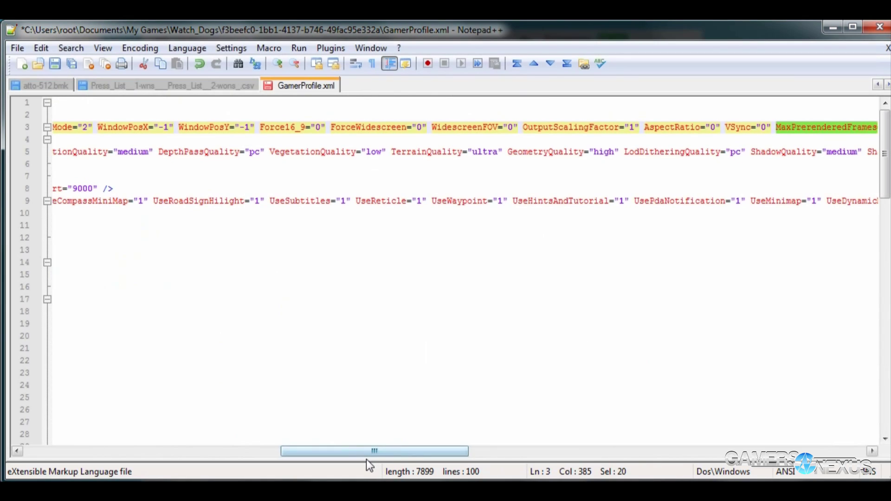
{"action": "left_click_drag", "start_coordinate": [354, 454], "coordinate": [416, 452]}
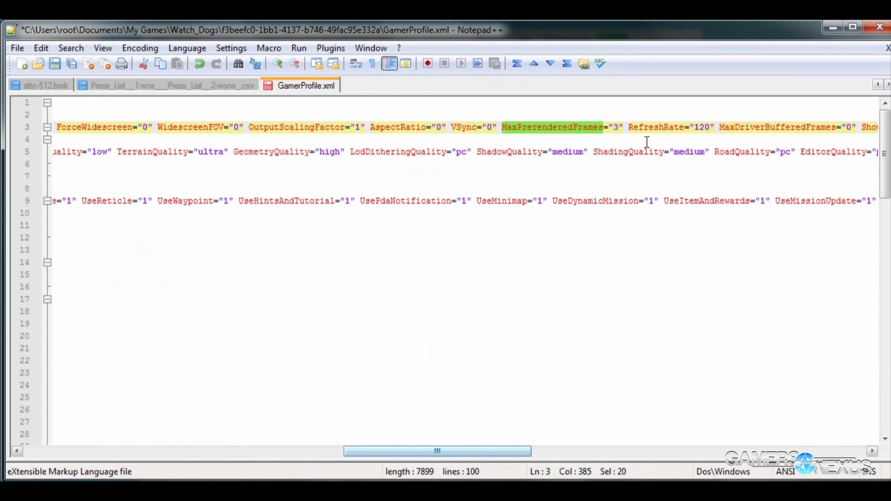
{"action": "left_click", "coordinate": [610, 129]}
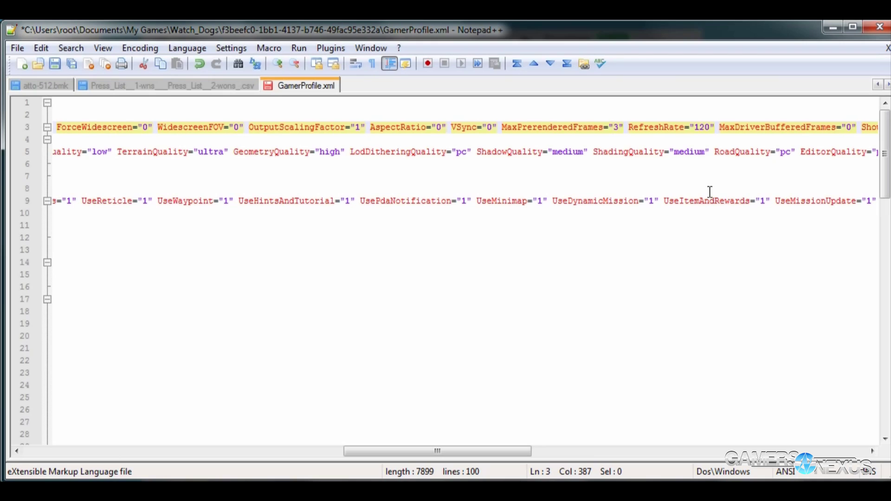
{"action": "key", "text": "shift+Right"}
{"action": "type", "text": "1"}
Move on to check MaxDriverBufferedFrames, which stays at 0
{"action": "key", "text": "Right"}
{"action": "key", "text": "Right"}
{"action": "key", "text": "Right"}
{"action": "key", "text": "Right"}
{"action": "key", "text": "Right"}
{"action": "key", "text": "Right"}
{"action": "key", "text": "Right"}
{"action": "key", "text": "Right"}
{"action": "key", "text": "Right"}
{"action": "key", "text": "Right"}
{"action": "key", "text": "Right"}
{"action": "key", "text": "Right"}
{"action": "key", "text": "Right"}
{"action": "key", "text": "Right"}
{"action": "key", "text": "Right"}
{"action": "key", "text": "Right"}
{"action": "key", "text": "Right"}
{"action": "key", "text": "Right"}
{"action": "key", "text": "ctrl+shift+Right"}
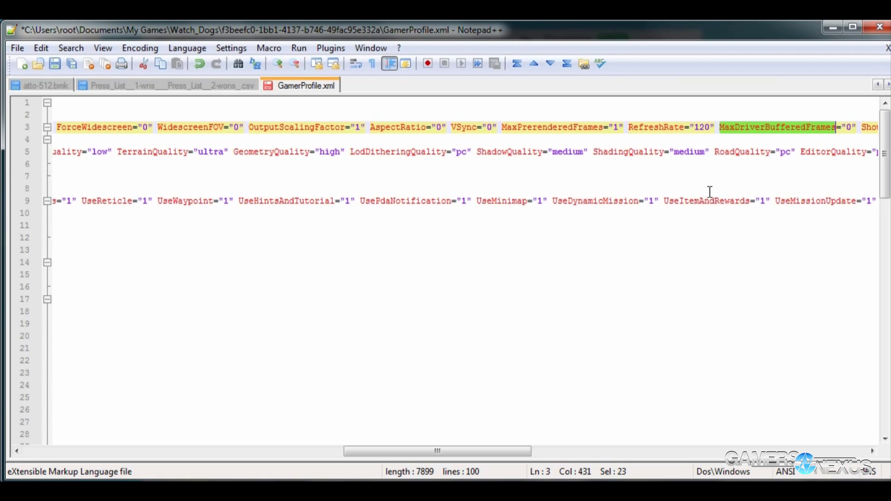
{"action": "key", "text": "Right"}
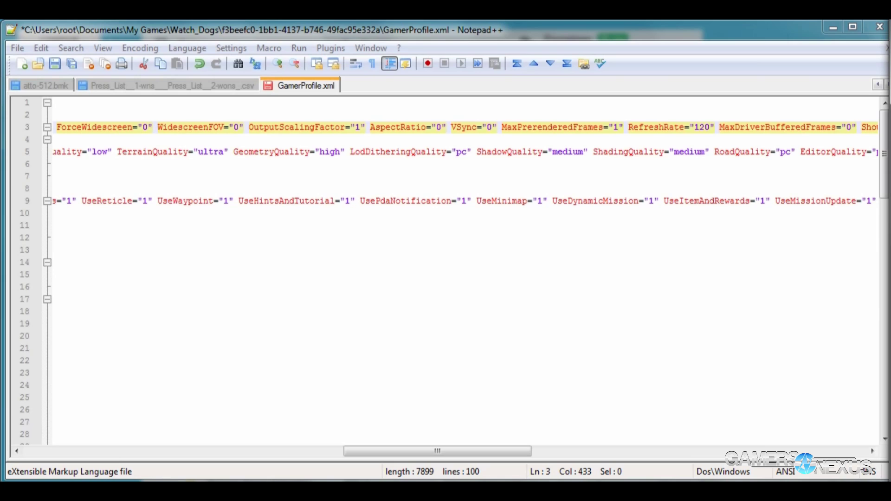
Search for gameprofile from the top and step through Sensitivity to MouseInvertX
{"action": "left_click", "coordinate": [677, 127]}
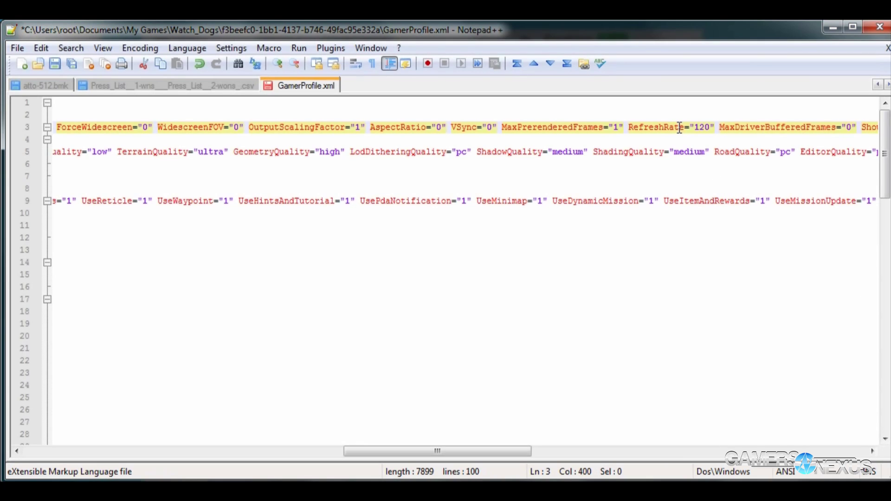
{"action": "key", "text": "ctrl+Home"}
{"action": "type", "text": "gameprof"}
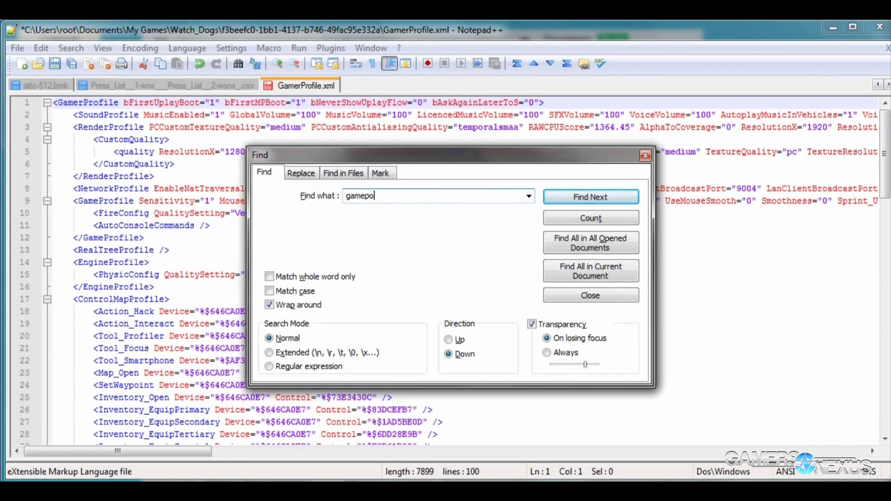
{"action": "type", "text": "ile"}
{"action": "key", "text": "Return"}
{"action": "key", "text": "Escape"}
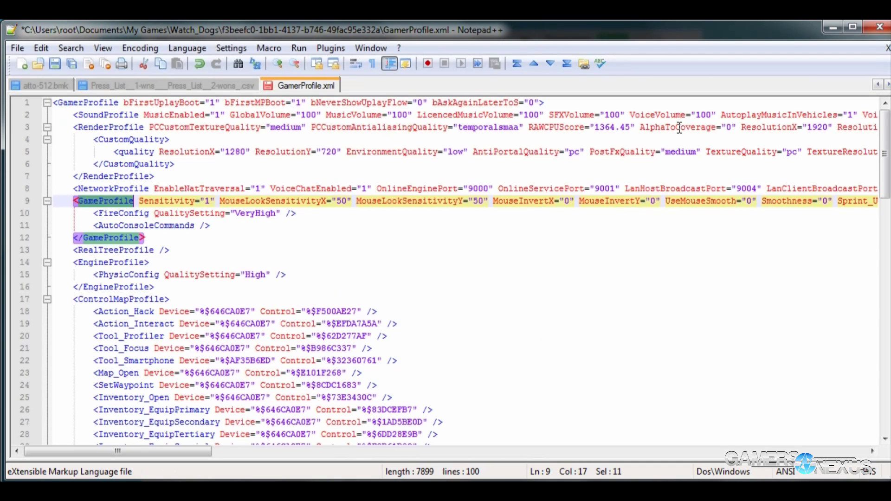
{"action": "key", "text": "ctrl+Right"}
{"action": "key", "text": "ctrl+Right"}
{"action": "key", "text": "ctrl+Right"}
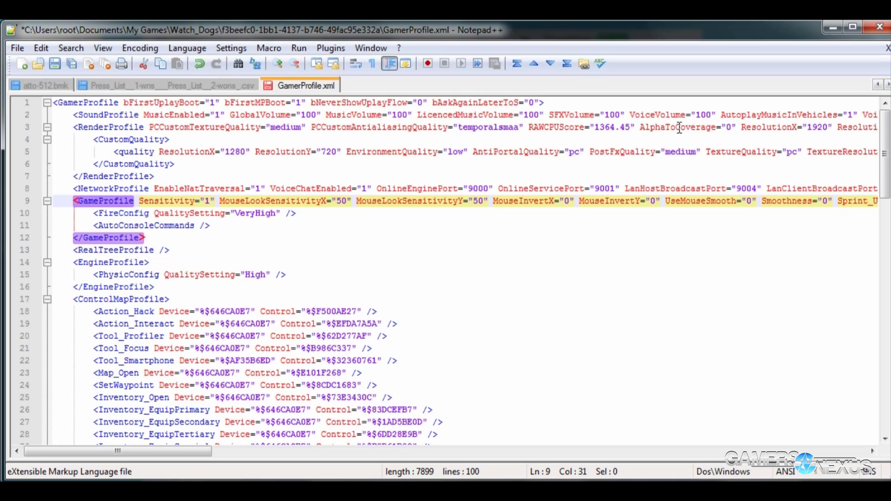
{"action": "key", "text": "shift+Right"}
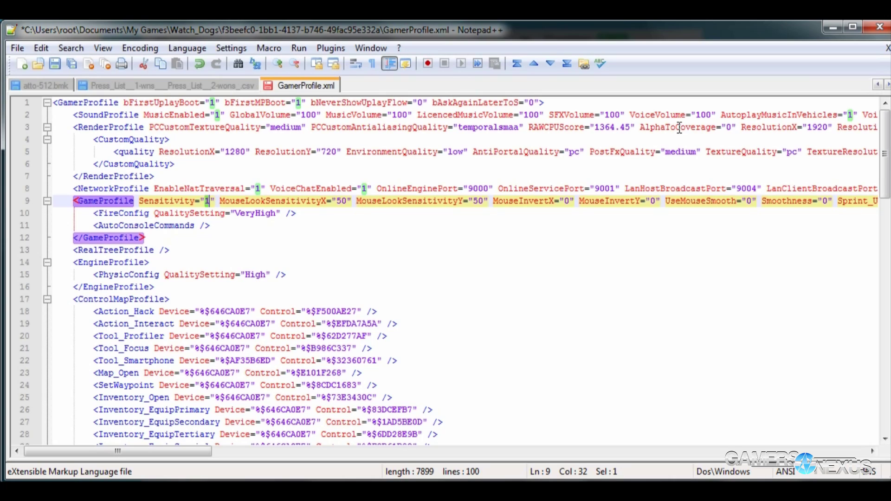
{"action": "key", "text": "ctrl+Right"}
{"action": "key", "text": "ctrl+Right"}
{"action": "key", "text": "ctrl+Right"}
{"action": "key", "text": "ctrl+Right"}
{"action": "key", "text": "ctrl+Right"}
{"action": "key", "text": "ctrl+Right"}
{"action": "key", "text": "ctrl+Right"}
{"action": "key", "text": "ctrl+Right"}
{"action": "key", "text": "ctrl+Right"}
{"action": "key", "text": "ctrl+Right"}
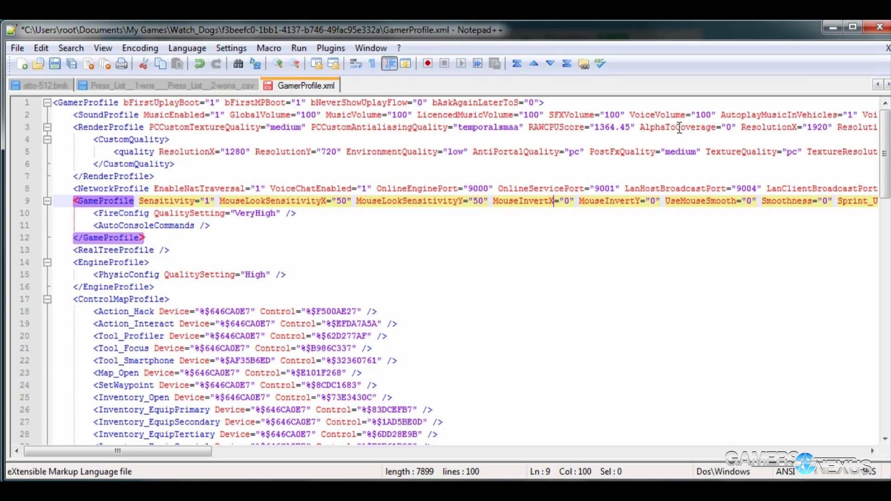
On line 9, replace UseReticle's value 1 with 0
{"action": "left_click_drag", "start_coordinate": [157, 450], "coordinate": [376, 473]}
{"action": "left_click", "coordinate": [179, 201]}
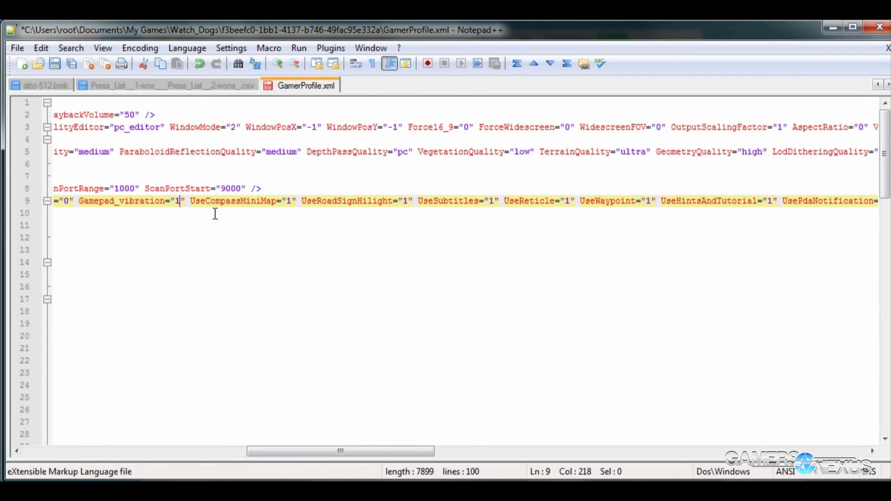
{"action": "left_click", "coordinate": [286, 201]}
{"action": "key", "text": "shift+Right"}
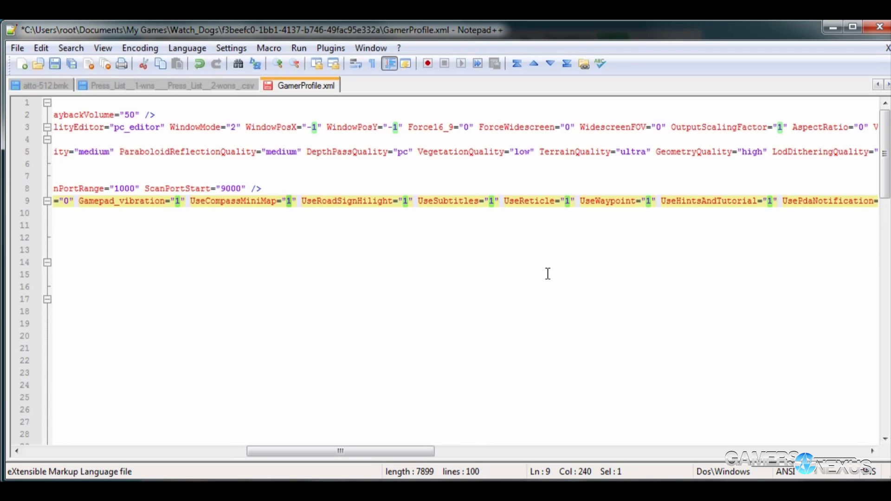
{"action": "key", "text": "Right"}
{"action": "key", "text": "Right"}
{"action": "key", "text": "Right"}
{"action": "key", "text": "Right"}
{"action": "key", "text": "Right"}
{"action": "key", "text": "Right"}
{"action": "key", "text": "Right"}
{"action": "key", "text": "Right"}
{"action": "key", "text": "Right"}
{"action": "key", "text": "Right"}
{"action": "key", "text": "Right"}
{"action": "key", "text": "Right"}
{"action": "key", "text": "Right"}
{"action": "key", "text": "Right"}
{"action": "key", "text": "Right"}
{"action": "key", "text": "Right"}
{"action": "key", "text": "Right"}
{"action": "key", "text": "Right"}
{"action": "key", "text": "Right"}
{"action": "key", "text": "Right"}
{"action": "key", "text": "Right"}
{"action": "key", "text": "Right"}
{"action": "key", "text": "Right"}
{"action": "key", "text": "Right"}
{"action": "key", "text": "Right"}
{"action": "key", "text": "Right"}
{"action": "key", "text": "Right"}
{"action": "key", "text": "Right"}
{"action": "key", "text": "Right"}
{"action": "key", "text": "Right"}
{"action": "key", "text": "Right"}
{"action": "key", "text": "Right"}
{"action": "key", "text": "Right"}
{"action": "key", "text": "Right"}
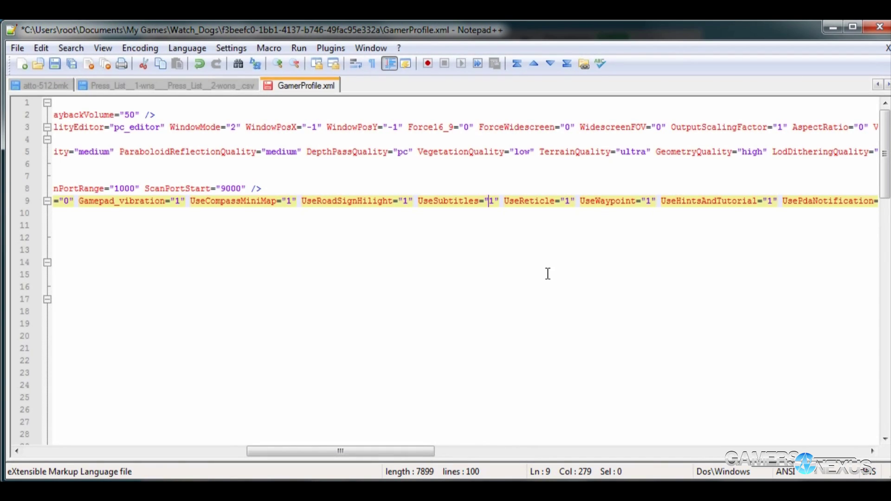
{"action": "key", "text": "Right"}
{"action": "key", "text": "Right"}
{"action": "key", "text": "Right"}
{"action": "key", "text": "Right"}
{"action": "key", "text": "Right"}
{"action": "key", "text": "Right"}
{"action": "key", "text": "Right"}
{"action": "key", "text": "Right"}
{"action": "key", "text": "Right"}
{"action": "key", "text": "Right"}
{"action": "key", "text": "Right"}
{"action": "key", "text": "Right"}
{"action": "key", "text": "Right"}
{"action": "key", "text": "Right"}
{"action": "key", "text": "Right"}
{"action": "key", "text": "Right"}
{"action": "key", "text": "BackSpace"}
{"action": "type", "text": "0"}
{"action": "key", "text": "Right"}
{"action": "key", "text": "Right"}
{"action": "key", "text": "Right"}
{"action": "key", "text": "Right"}
{"action": "key", "text": "Right"}
{"action": "key", "text": "Right"}
{"action": "key", "text": "Right"}
{"action": "key", "text": "Right"}
{"action": "key", "text": "Right"}
{"action": "key", "text": "Right"}
{"action": "key", "text": "Right"}
{"action": "key", "text": "Right"}
{"action": "key", "text": "Right"}
{"action": "key", "text": "Right"}
{"action": "key", "text": "Right"}
{"action": "key", "text": "Right"}
Review UsePdaNotification and UseMinimap further along line 9, then return to the line start
{"action": "key", "text": "ctrl+Right"}
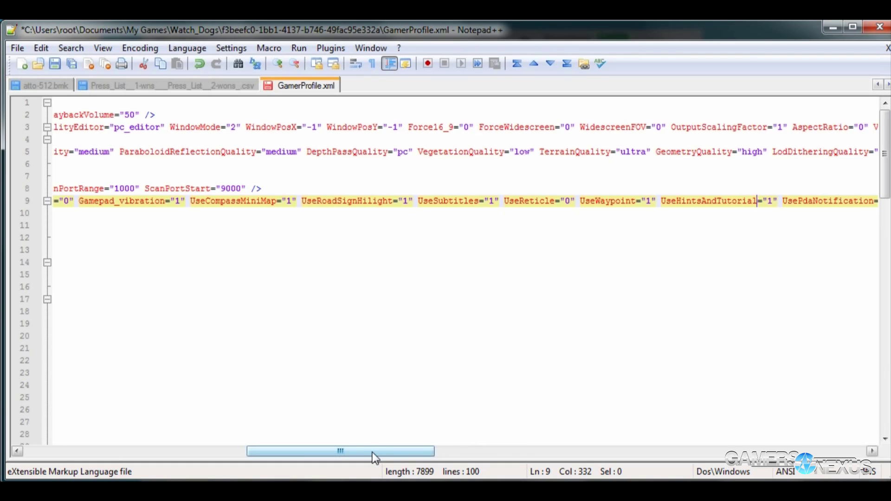
{"action": "left_click_drag", "start_coordinate": [372, 452], "coordinate": [513, 469]}
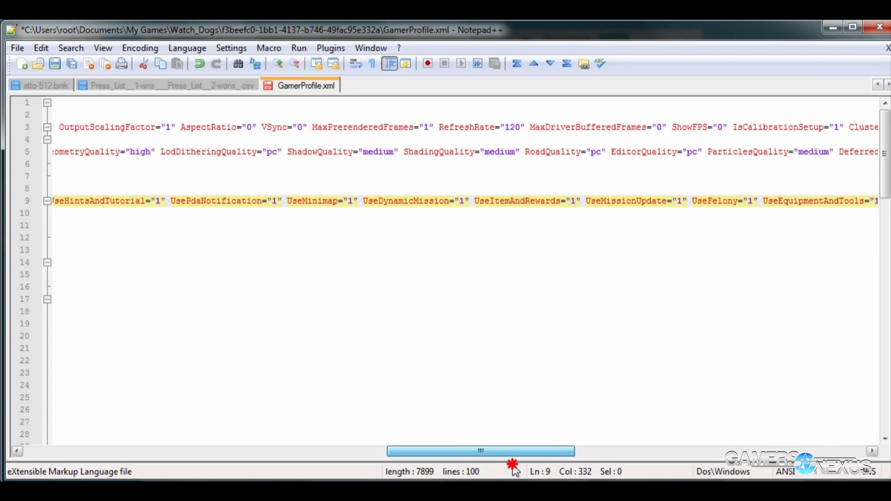
{"action": "left_click", "coordinate": [280, 202]}
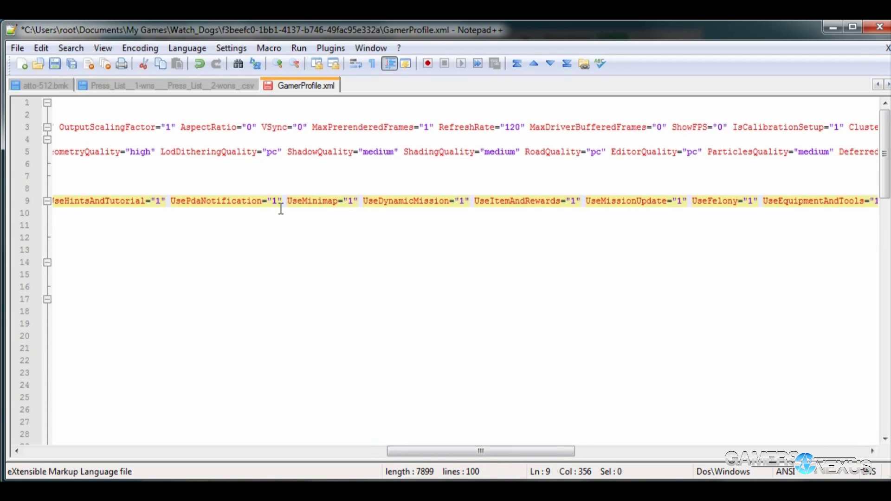
{"action": "left_click", "coordinate": [353, 201]}
{"action": "left_click_drag", "start_coordinate": [478, 448], "coordinate": [592, 459]}
{"action": "key", "text": "Home"}
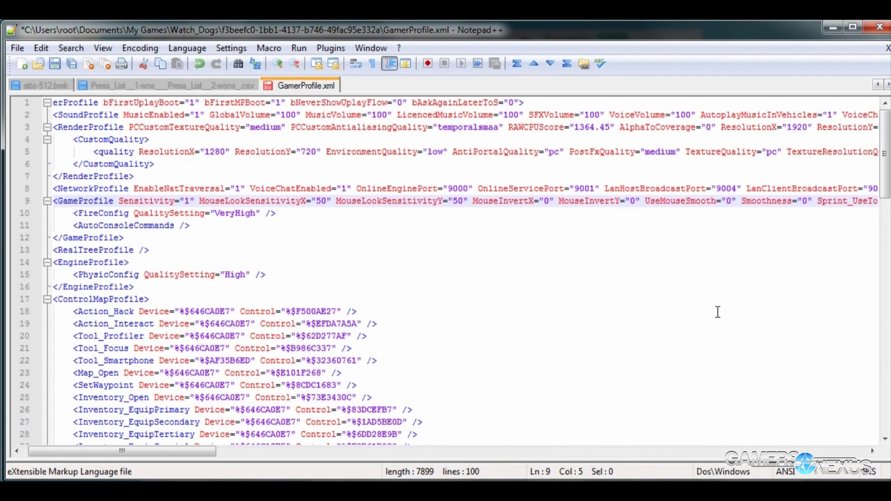
Search 'networksettings', which isn't found, then 'network' to reach NetworkProfile
{"action": "key", "text": "ctrl+f"}
{"action": "type", "text": "network"}
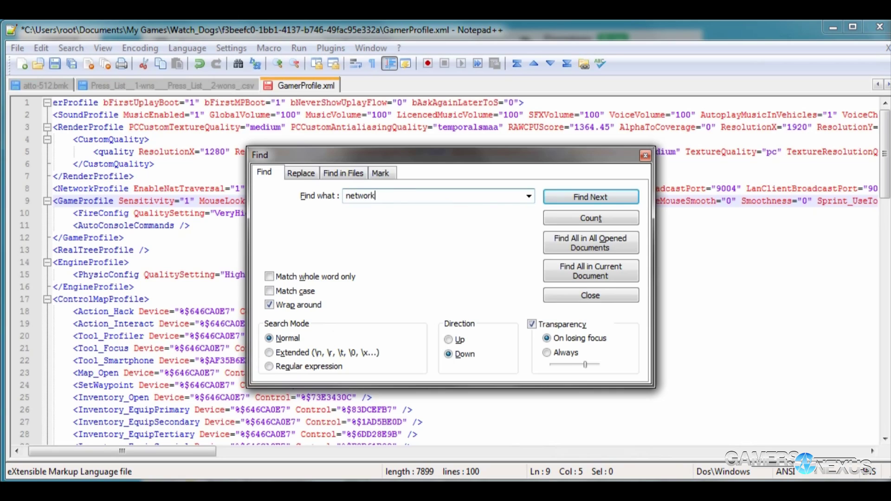
{"action": "type", "text": "settings"}
{"action": "key", "text": "Return"}
{"action": "key", "text": "Return"}
{"action": "key", "text": "BackSpace"}
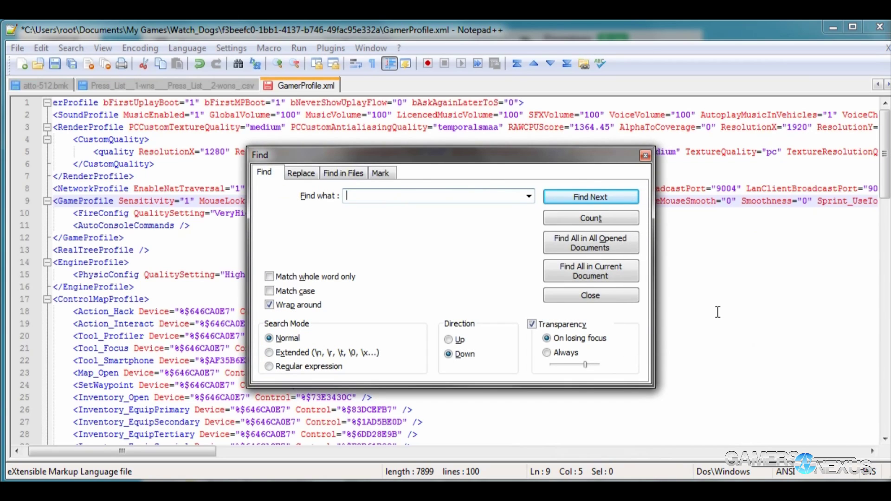
{"action": "type", "text": "network"}
{"action": "key", "text": "Return"}
{"action": "key", "text": "Escape"}
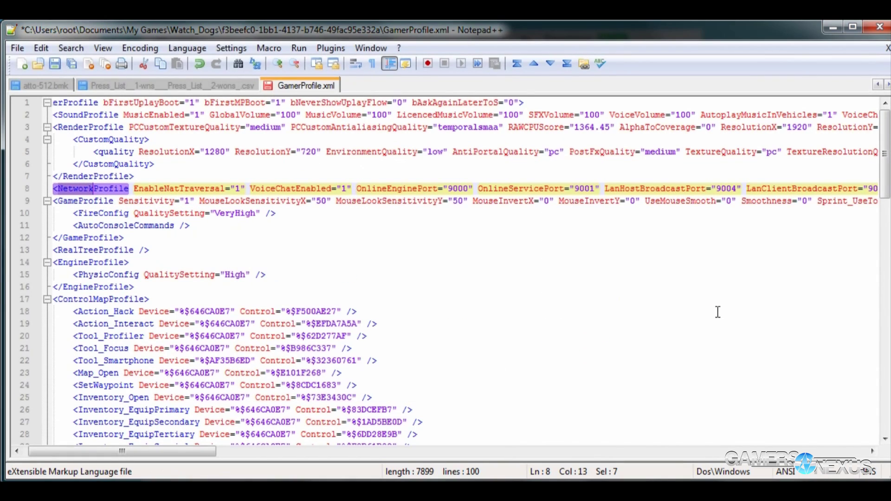
Step through EnableNatTraversal, VoiceChatEnabled and OnlineEnginePort values on line 8
{"action": "key", "text": "ctrl+Right"}
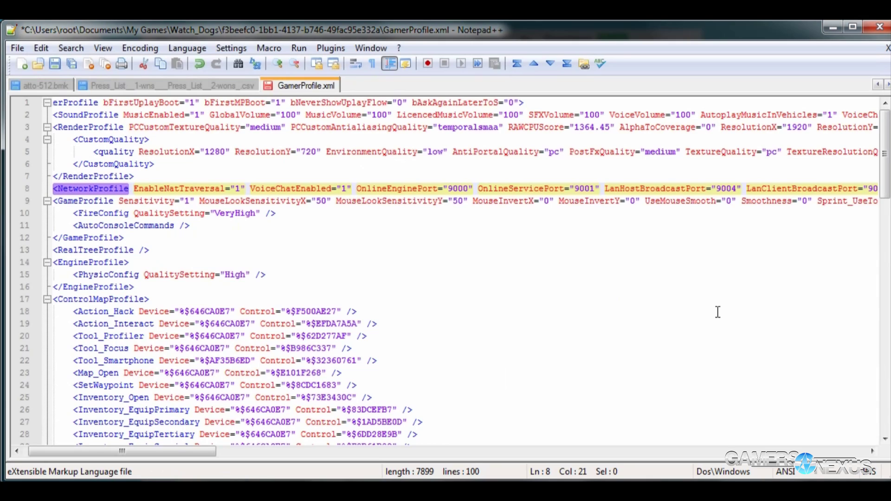
{"action": "key", "text": "ctrl+Right"}
{"action": "key", "text": "ctrl+Right"}
{"action": "key", "text": "ctrl+Right"}
{"action": "key", "text": "ctrl+Right"}
{"action": "key", "text": "ctrl+Right"}
{"action": "key", "text": "Right"}
{"action": "key", "text": "Right"}
{"action": "key", "text": "Right"}
{"action": "key", "text": "ctrl+Right"}
{"action": "key", "text": "ctrl+Right"}
{"action": "left_click_drag", "start_coordinate": [150, 450], "coordinate": [163, 469]}
{"action": "left_click", "coordinate": [291, 187]}
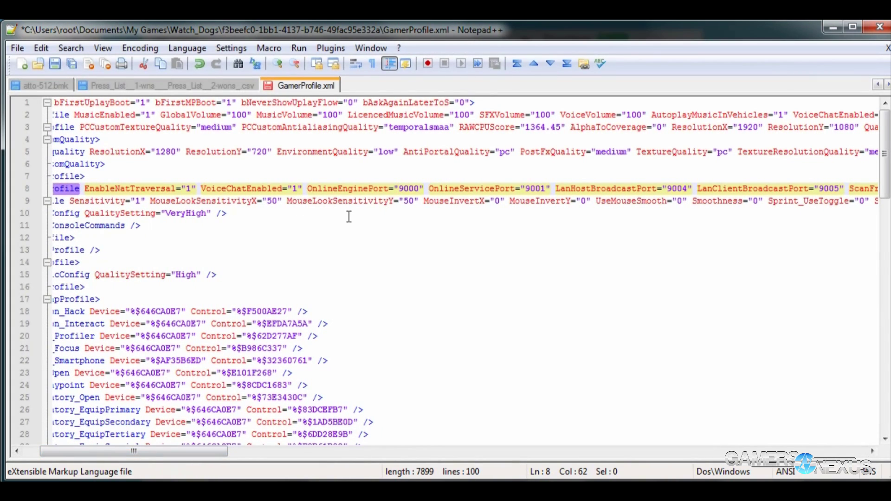